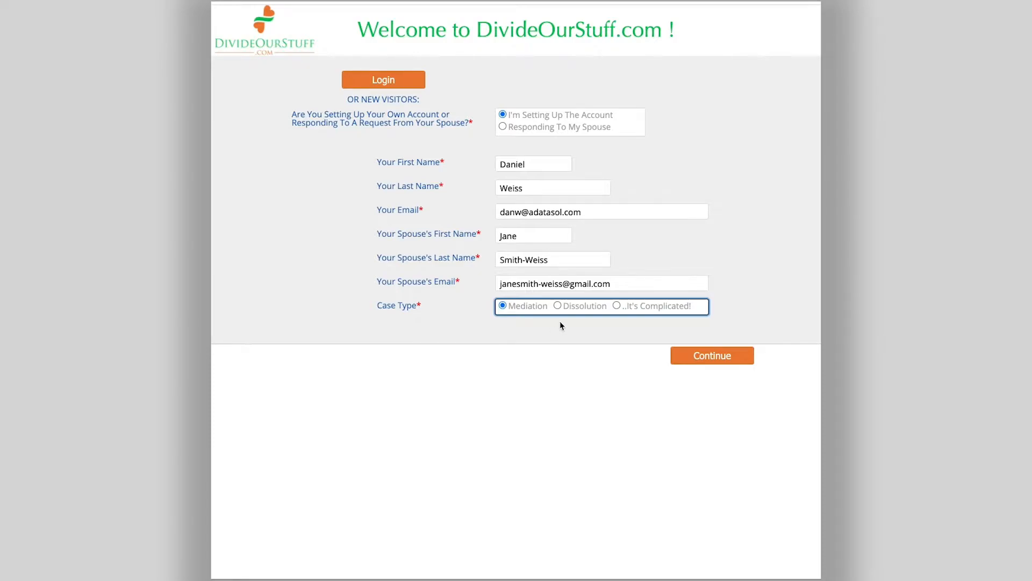
Submit the sign-up form and acknowledge the 'Create Your First Item' prompt.
{"action": "left_click", "coordinate": [687, 356]}
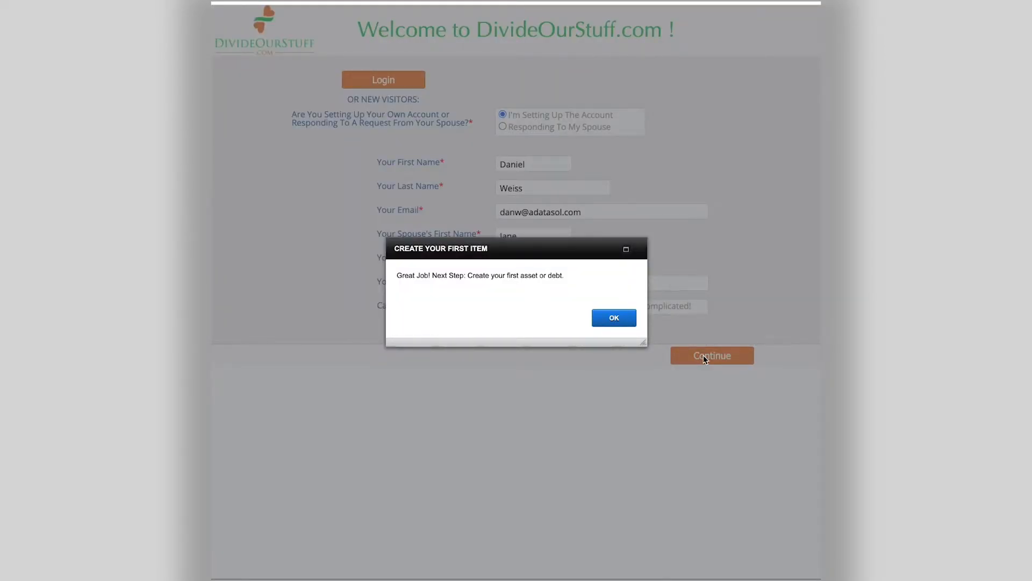
{"action": "left_click", "coordinate": [624, 318]}
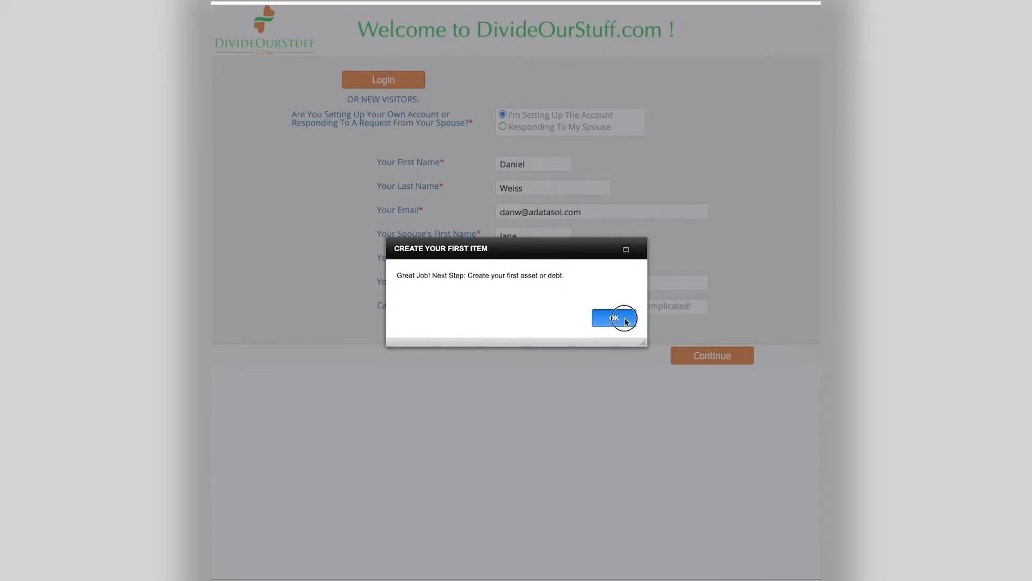
Mark the new item as an Asset and browse the Personal Property types.
{"action": "left_click", "coordinate": [544, 90]}
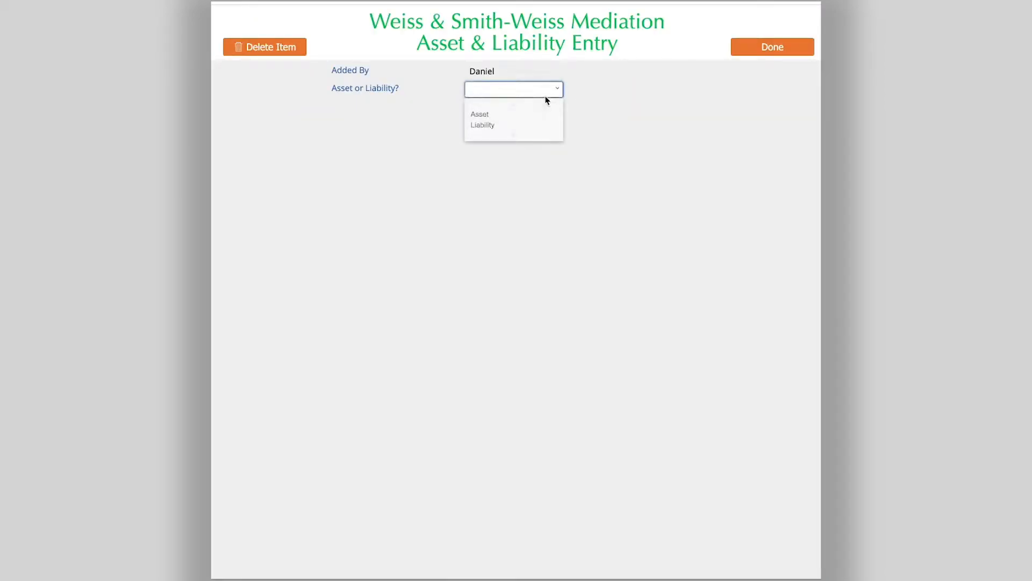
{"action": "left_click", "coordinate": [542, 115]}
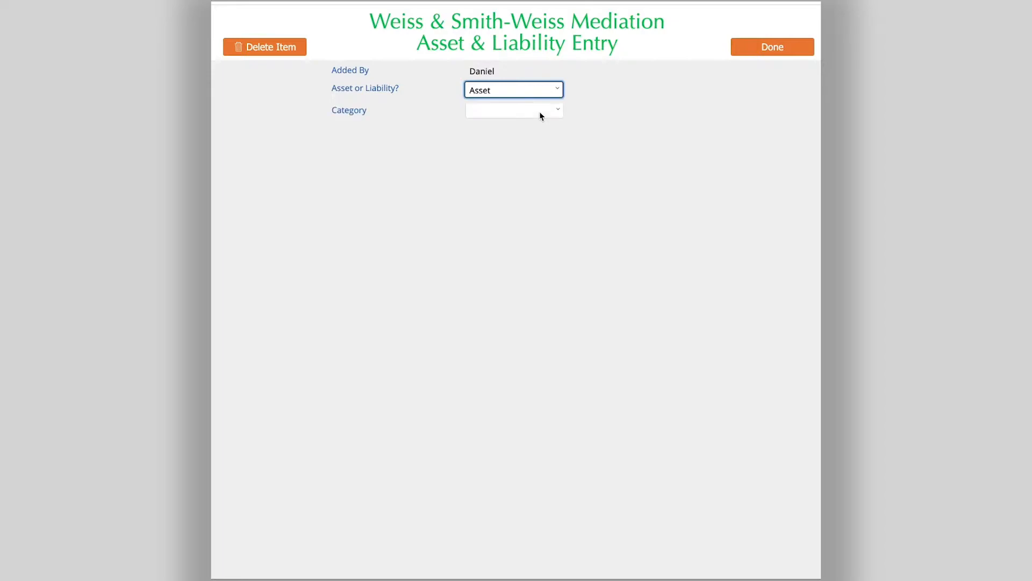
{"action": "left_click", "coordinate": [540, 112]}
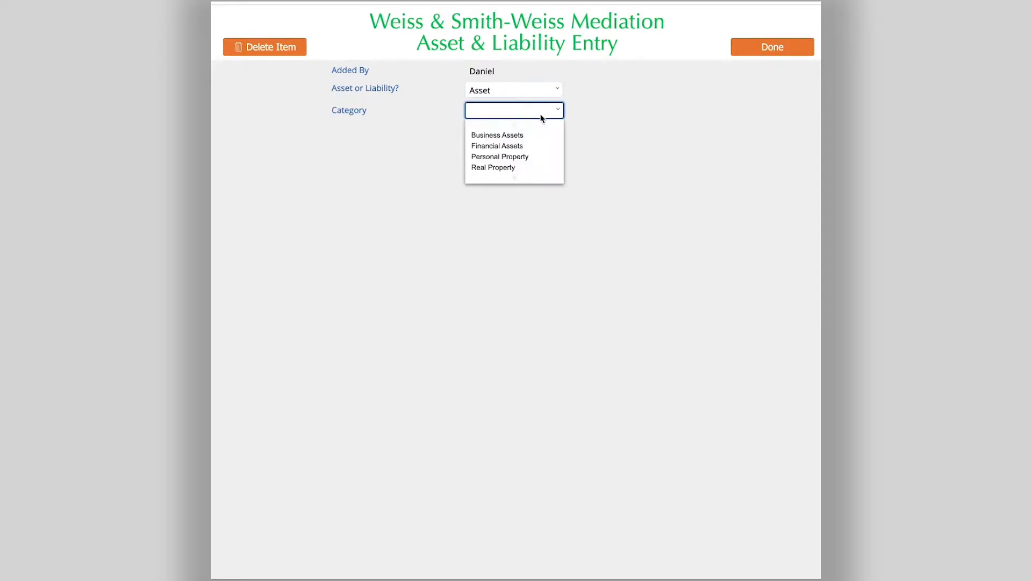
{"action": "left_click", "coordinate": [535, 157]}
{"action": "left_click", "coordinate": [559, 136]}
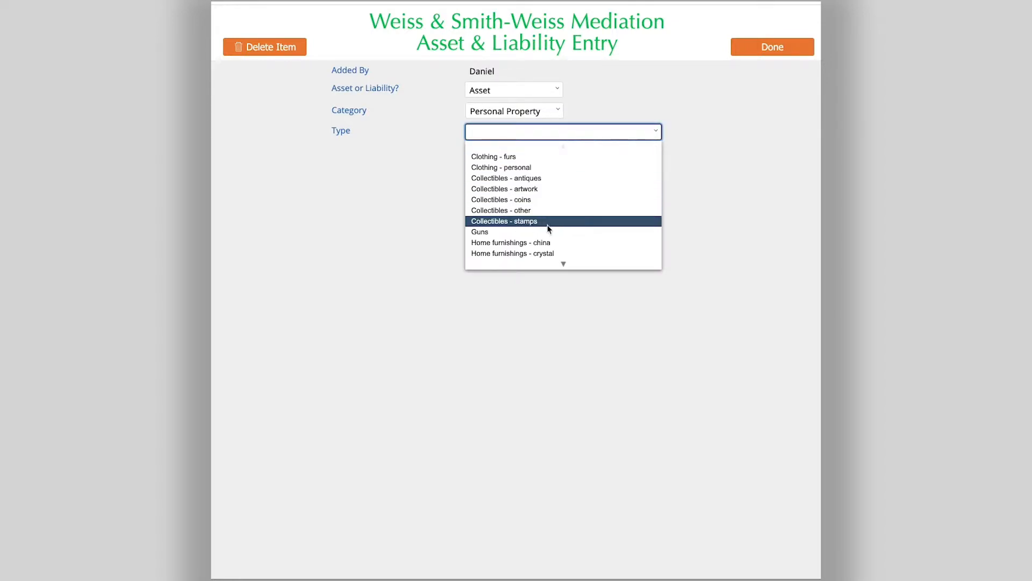
{"action": "scroll", "coordinate": [546, 230], "scroll_direction": "down", "scroll_amount": 1}
{"action": "left_click", "coordinate": [656, 109]}
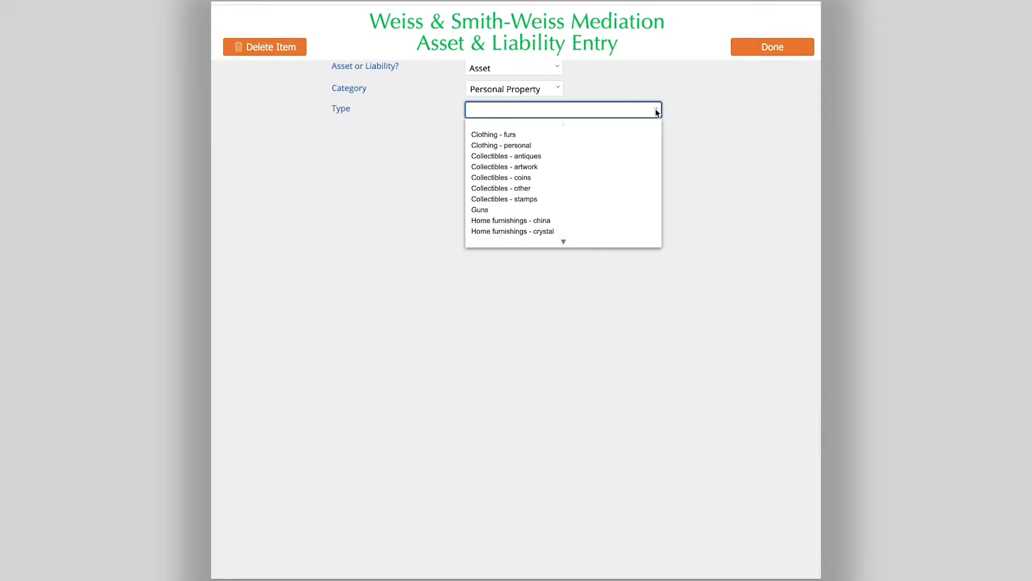
{"action": "scroll", "coordinate": [556, 242], "scroll_direction": "down", "scroll_amount": 3}
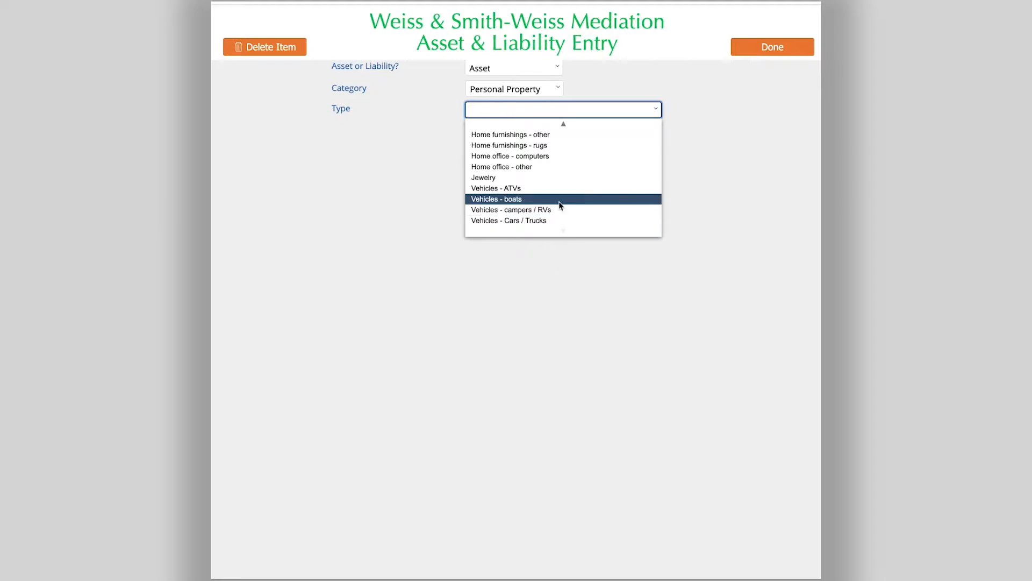
{"action": "left_click", "coordinate": [707, 110]}
Change the category to Real Property with type Marital homestead.
{"action": "left_click", "coordinate": [558, 88]}
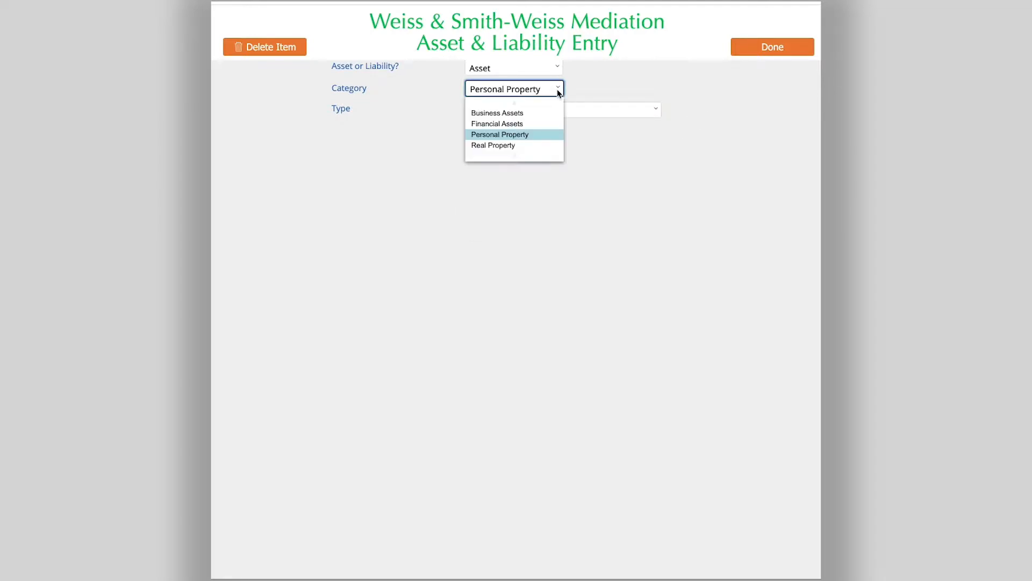
{"action": "left_click", "coordinate": [536, 146]}
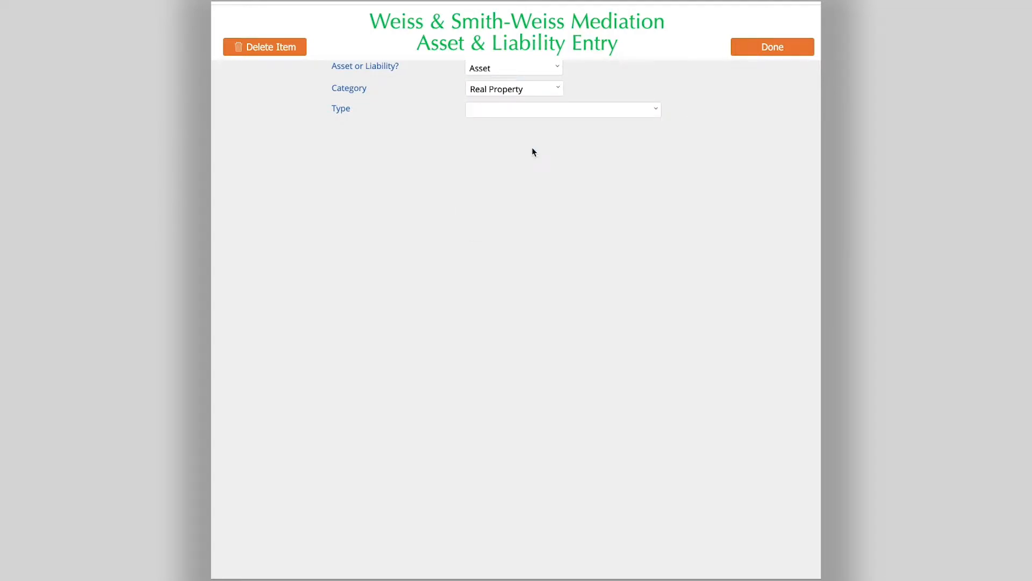
{"action": "left_click", "coordinate": [650, 110]}
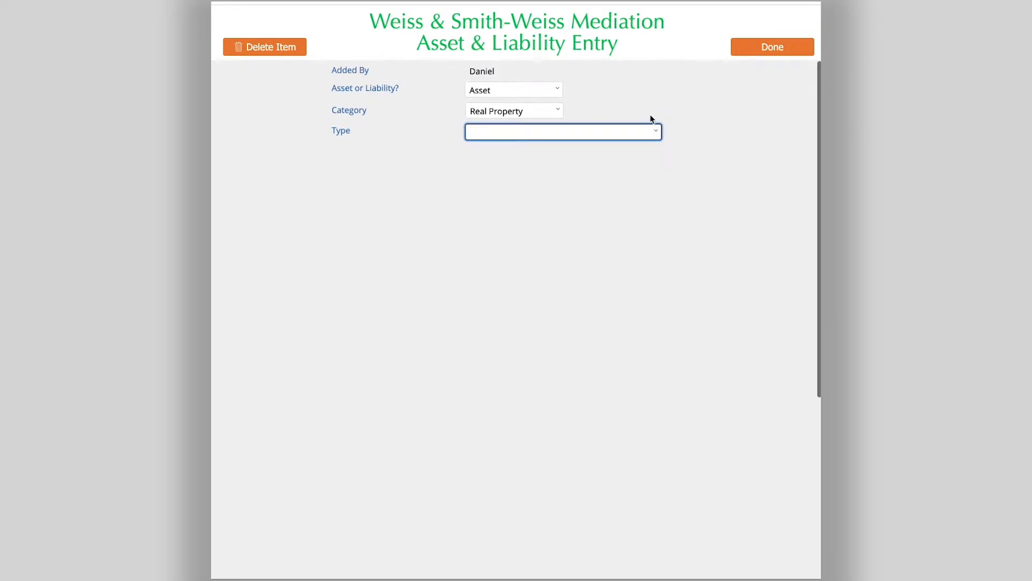
{"action": "left_click", "coordinate": [652, 133]}
{"action": "left_click", "coordinate": [604, 172]}
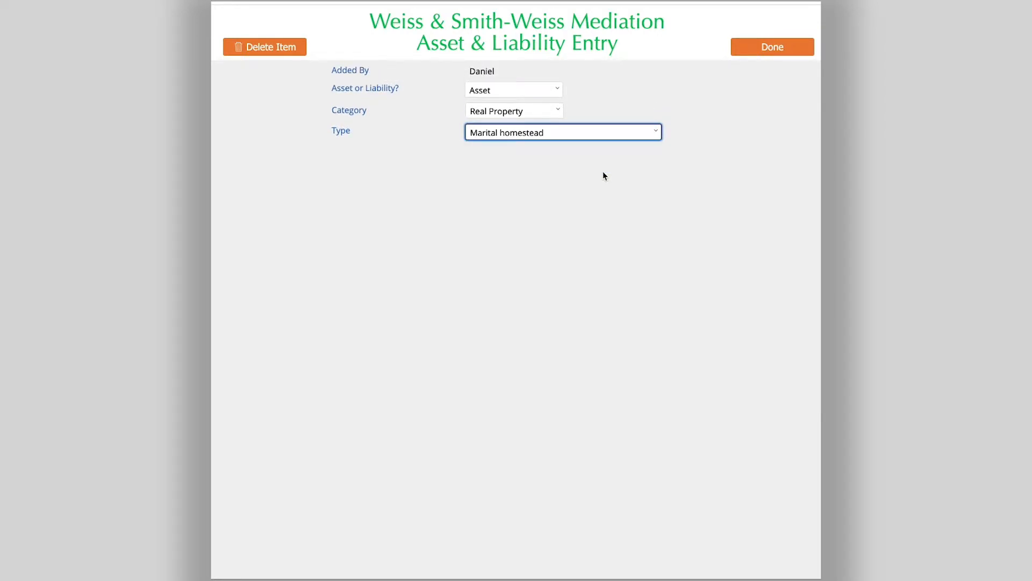
{"action": "left_click", "coordinate": [629, 166]}
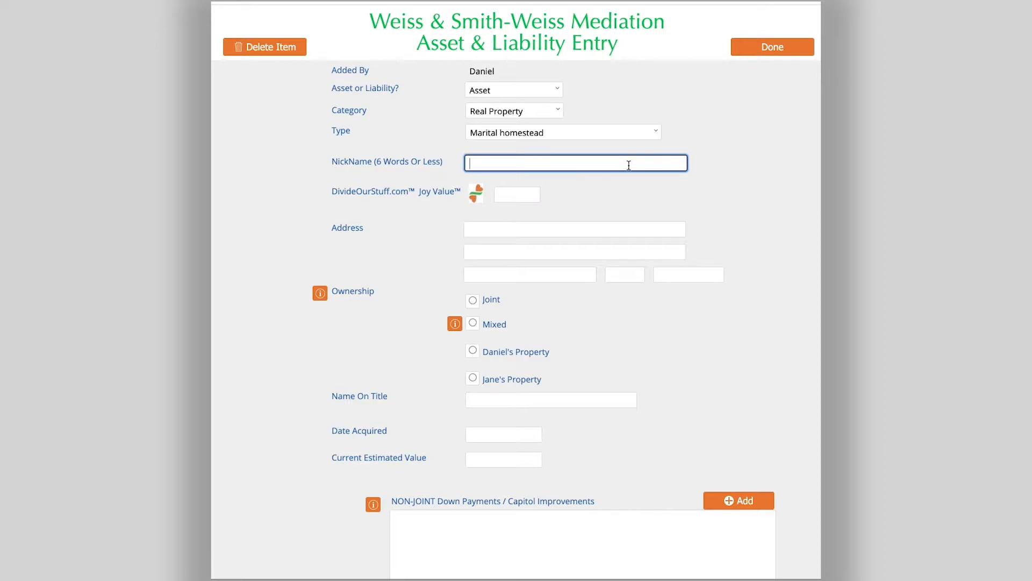
{"action": "left_click", "coordinate": [531, 232]}
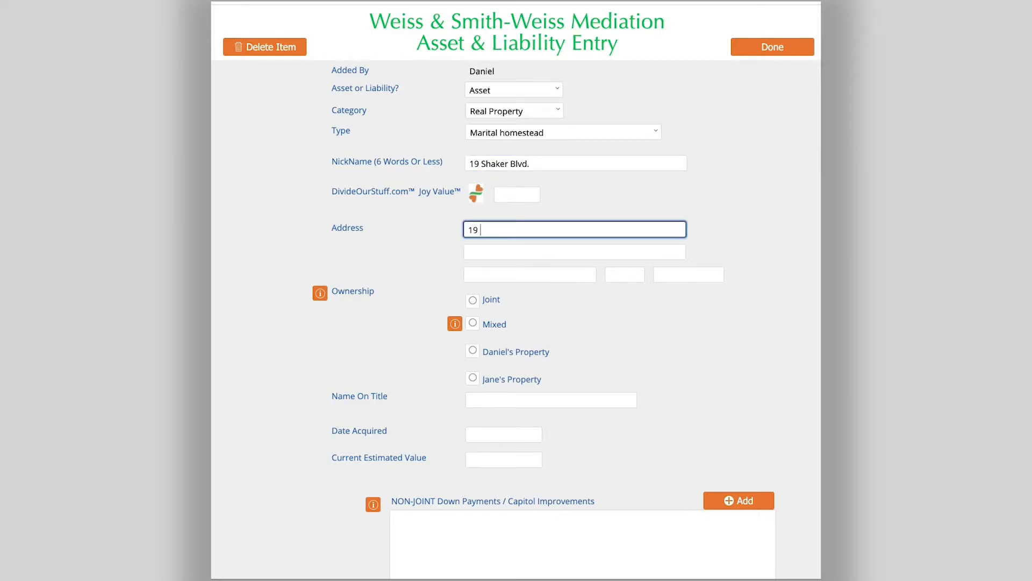
{"action": "left_click", "coordinate": [321, 295]}
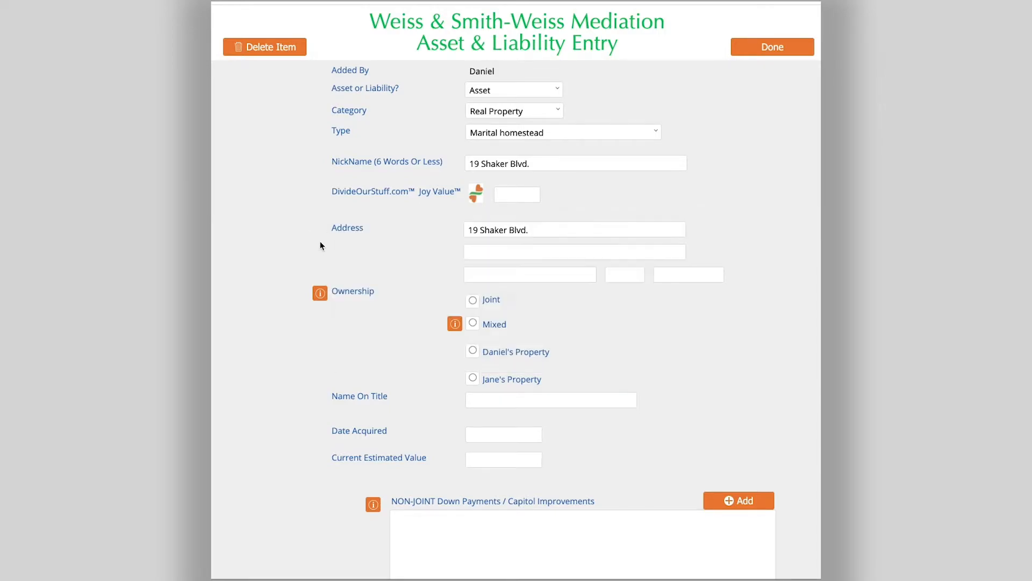
Set the home's ownership to Joint and enter the titleholders' names.
{"action": "left_click", "coordinate": [472, 300]}
{"action": "left_click", "coordinate": [455, 325]}
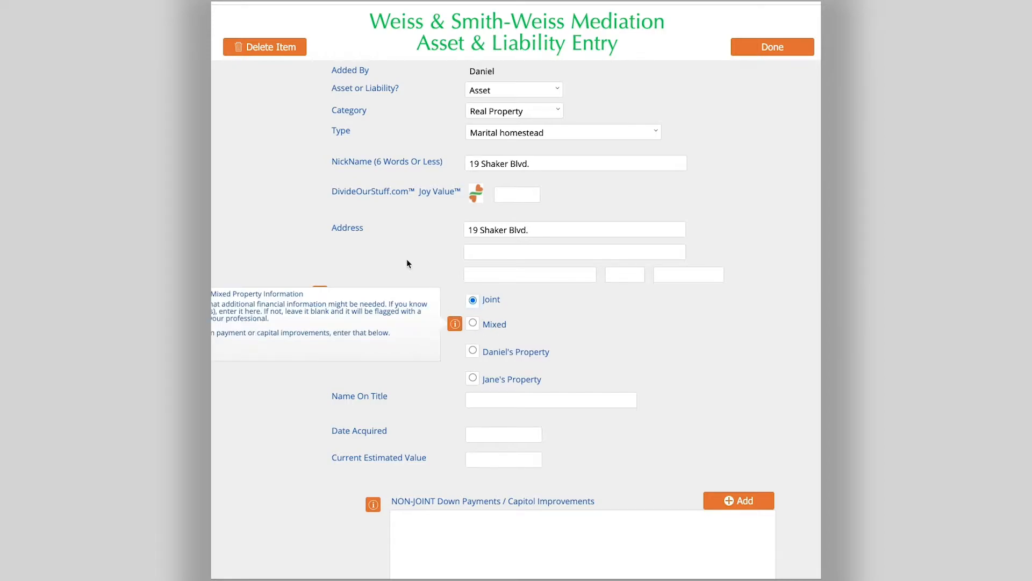
{"action": "left_click", "coordinate": [441, 97]}
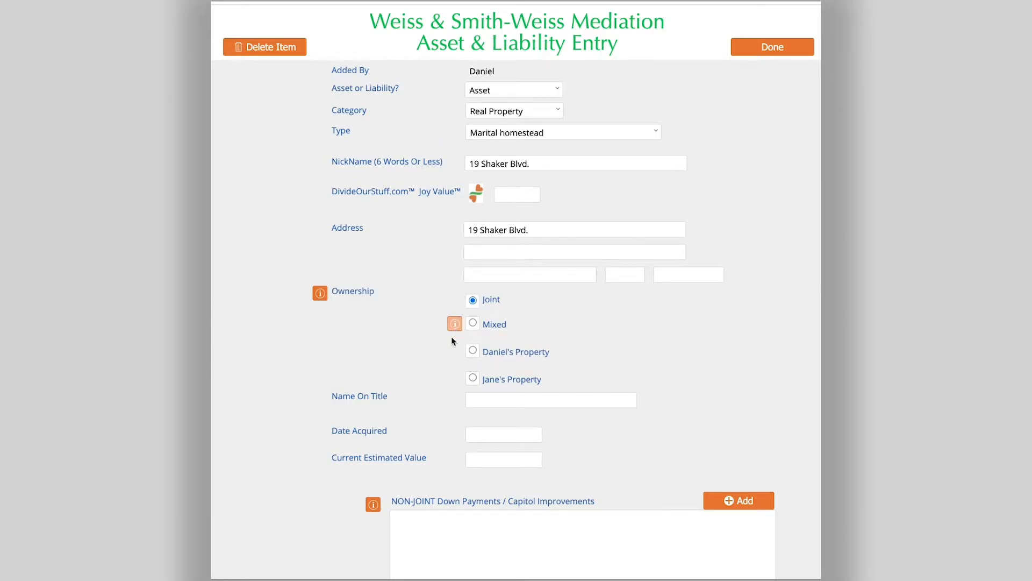
{"action": "left_click", "coordinate": [499, 401]}
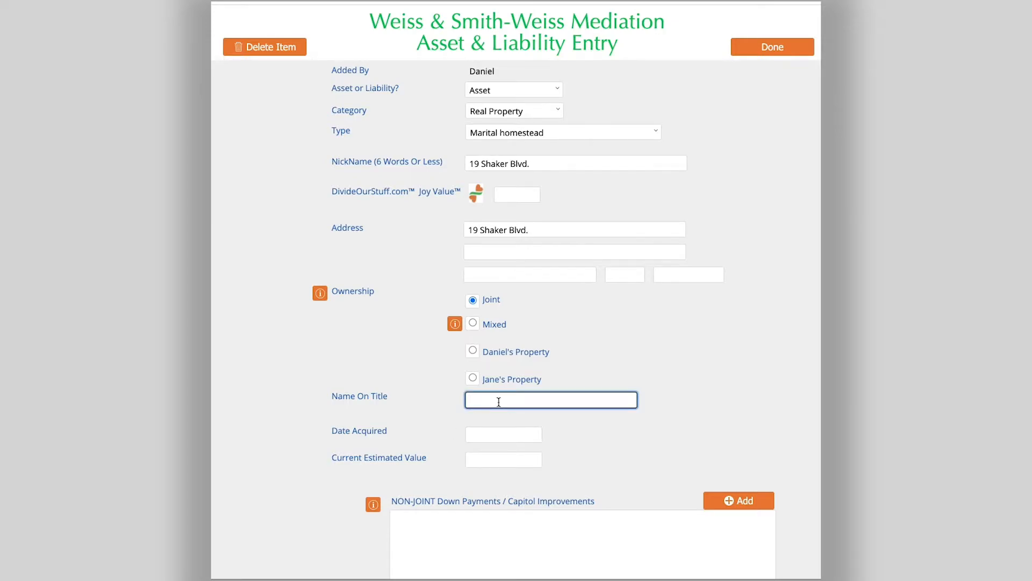
Set the date acquired to 3/18/2010.
{"action": "left_click", "coordinate": [494, 433]}
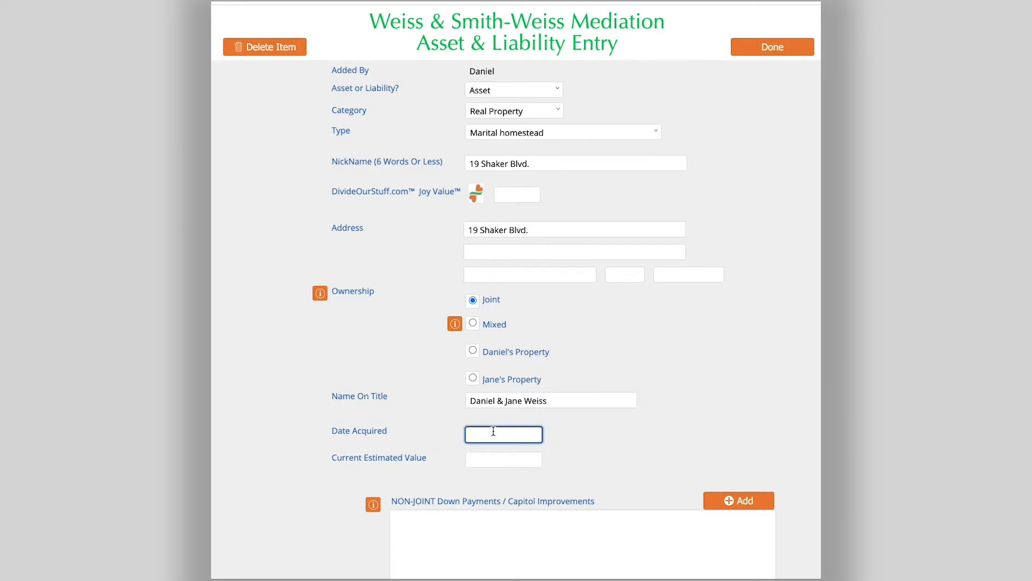
{"action": "type", "text": "3/18/2011"}
{"action": "key", "text": "BackSpace"}
{"action": "type", "text": "0"}
Enter the current estimated value as $225,000.
{"action": "left_click", "coordinate": [496, 457]}
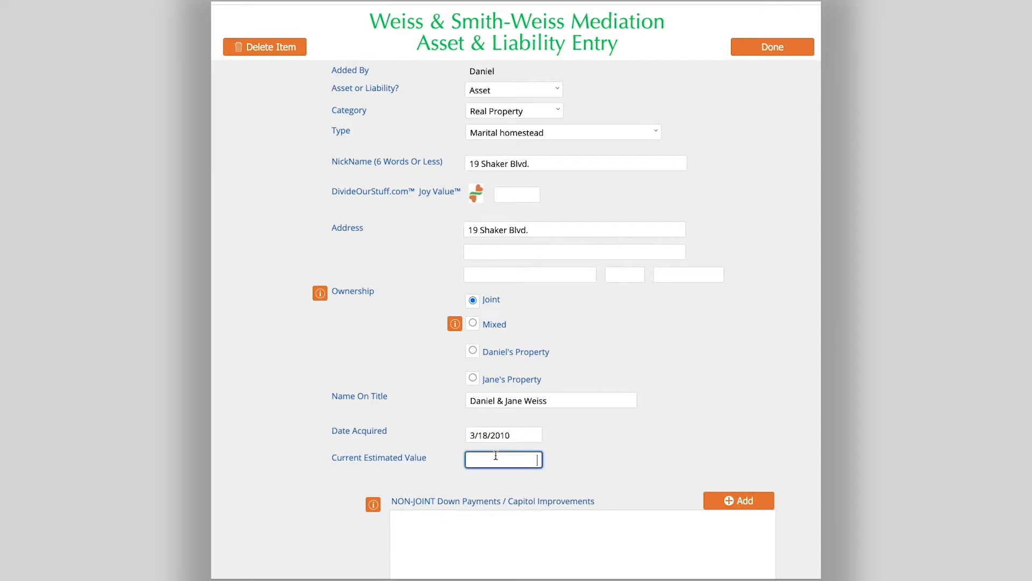
{"action": "type", "text": "2250"}
{"action": "key", "text": "BackSpace"}
{"action": "type", "text": "000"}
{"action": "left_click", "coordinate": [608, 477]}
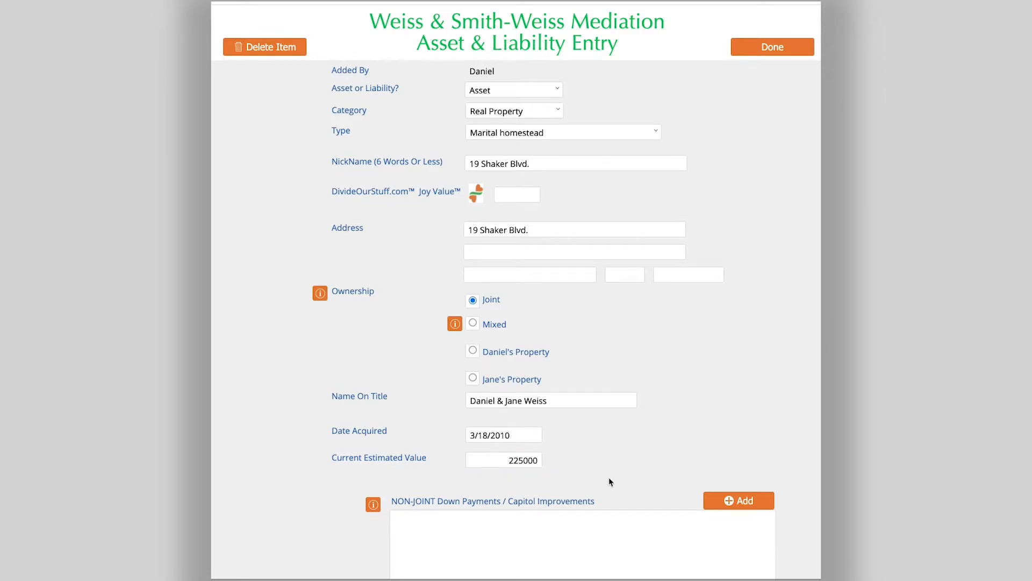
{"action": "scroll", "coordinate": [609, 477], "scroll_direction": "down", "scroll_amount": 1}
{"action": "scroll", "coordinate": [609, 476], "scroll_direction": "down", "scroll_amount": 1}
{"action": "scroll", "coordinate": [609, 476], "scroll_direction": "down", "scroll_amount": 1}
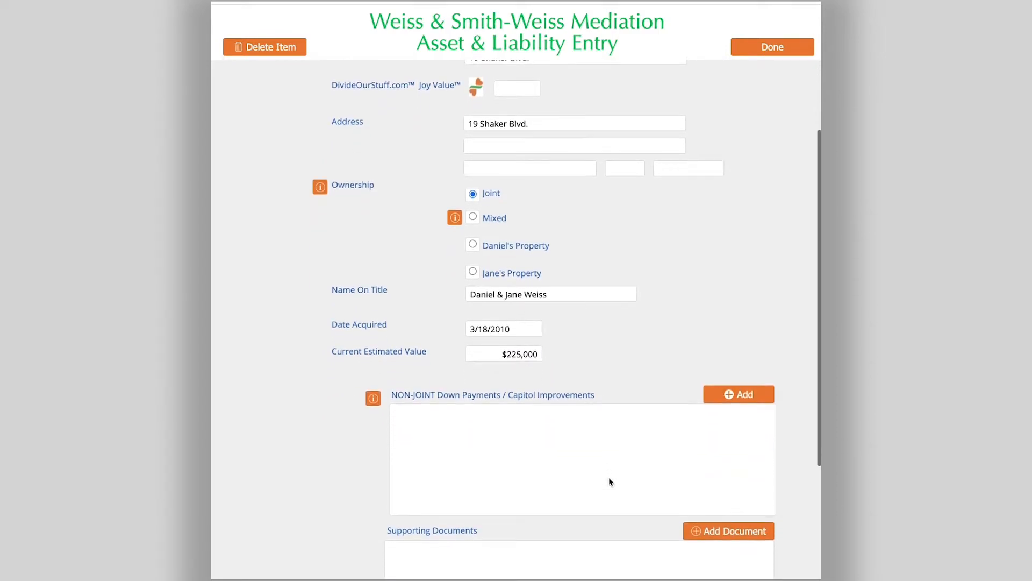
{"action": "left_click", "coordinate": [374, 399]}
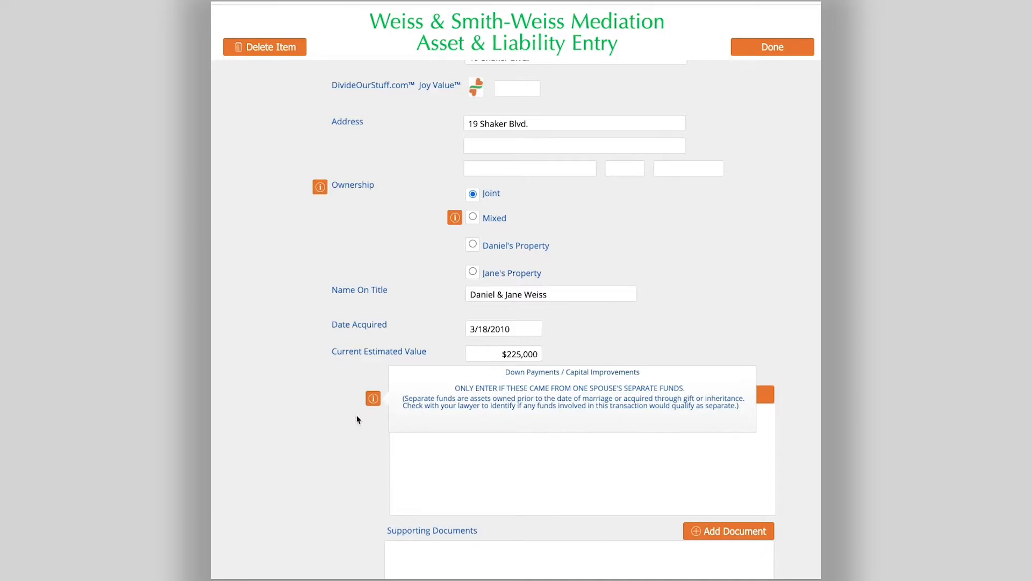
{"action": "scroll", "coordinate": [379, 446], "scroll_direction": "down", "scroll_amount": 3}
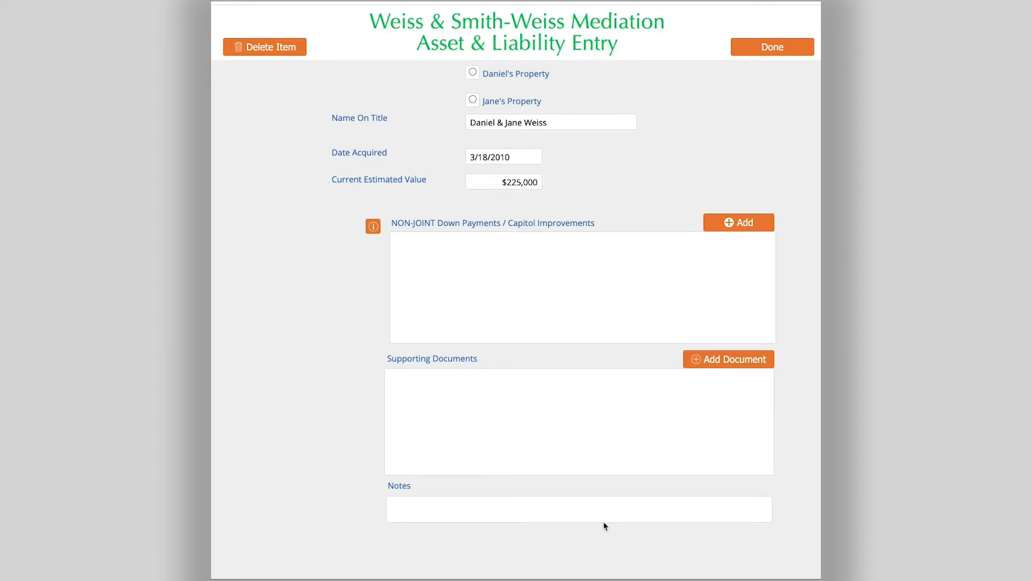
{"action": "scroll", "coordinate": [594, 514], "scroll_direction": "up", "scroll_amount": 5}
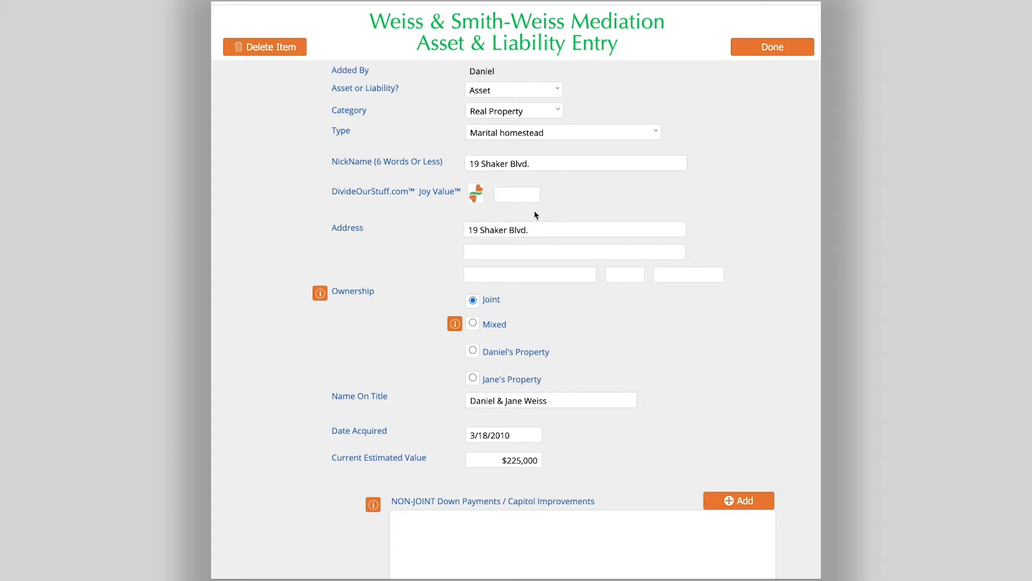
{"action": "type", "text": "10"}
{"action": "left_click", "coordinate": [614, 211]}
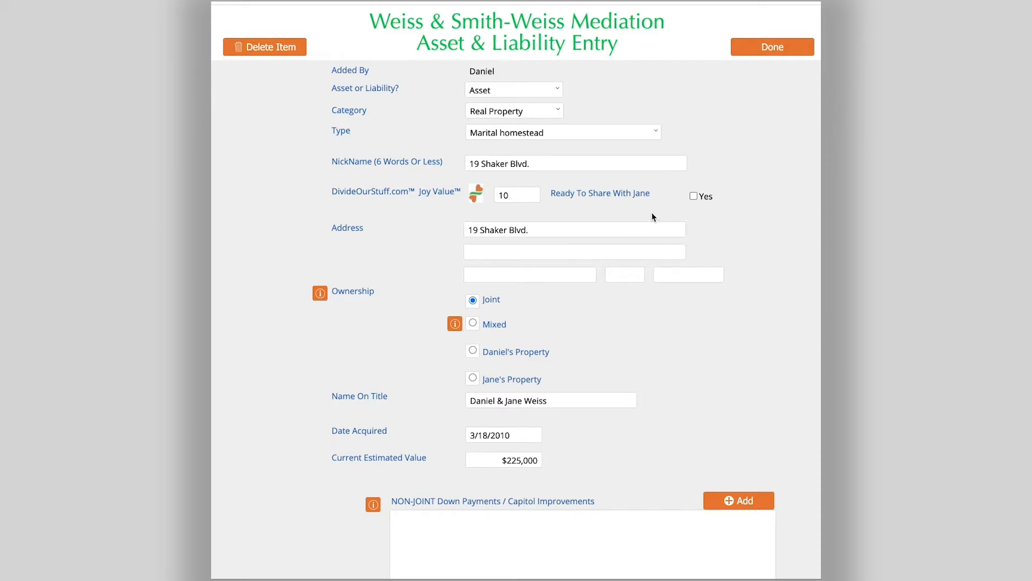
{"action": "left_click", "coordinate": [532, 196]}
{"action": "key", "text": "BackSpace"}
{"action": "left_click", "coordinate": [639, 207]}
{"action": "left_click", "coordinate": [507, 198]}
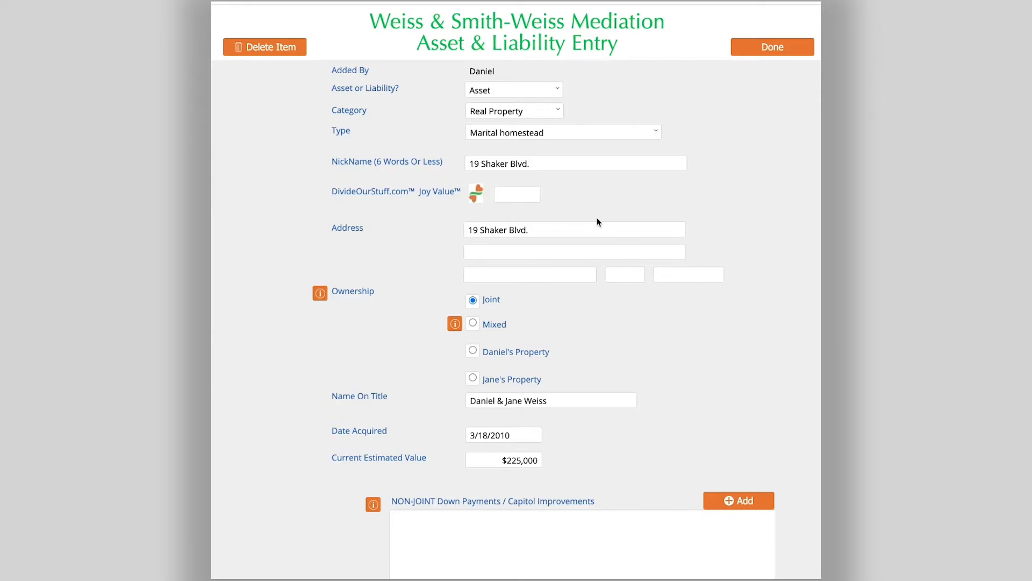
{"action": "left_click", "coordinate": [766, 50]}
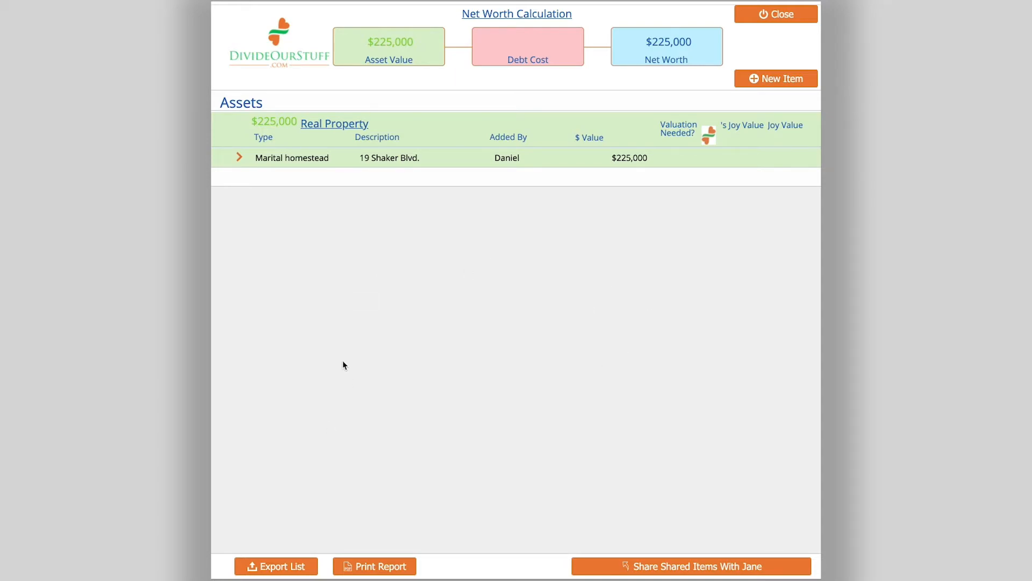
Create a new entry set to Liability with category Mortgage.
{"action": "left_click", "coordinate": [774, 80]}
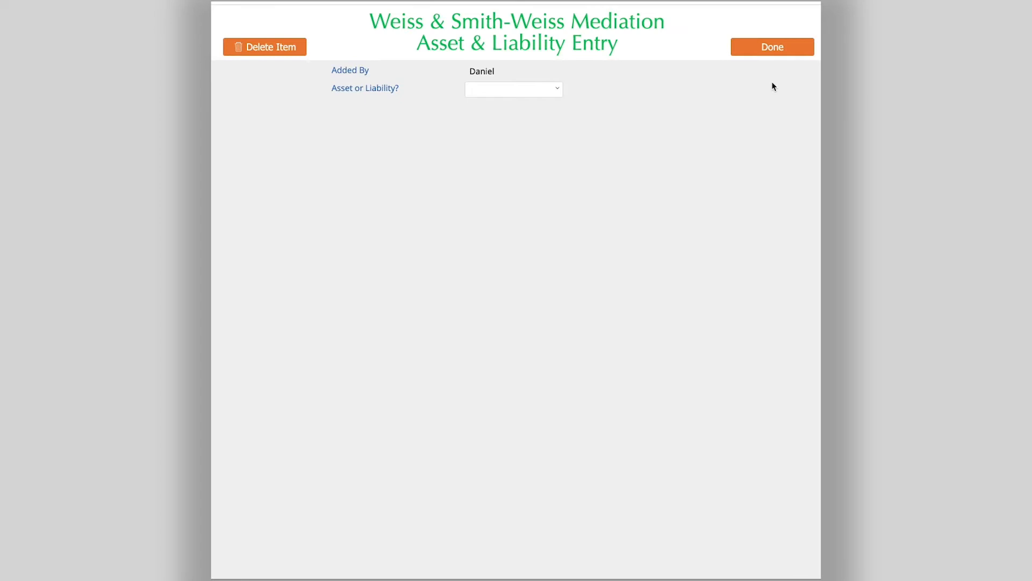
{"action": "left_click", "coordinate": [553, 97]}
{"action": "left_click", "coordinate": [541, 125]}
{"action": "left_click", "coordinate": [556, 113]}
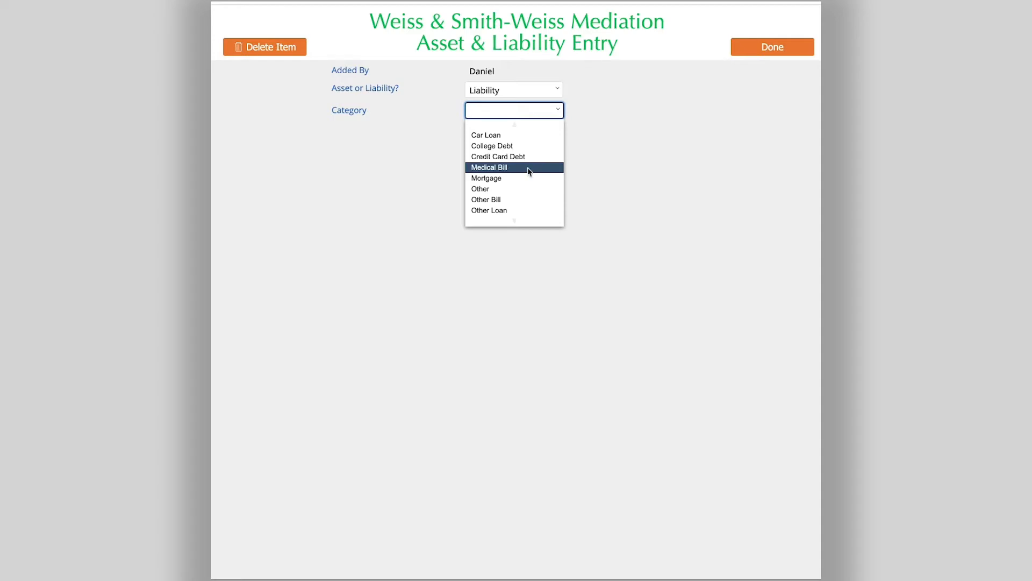
{"action": "left_click", "coordinate": [521, 178]}
{"action": "left_click", "coordinate": [522, 170]}
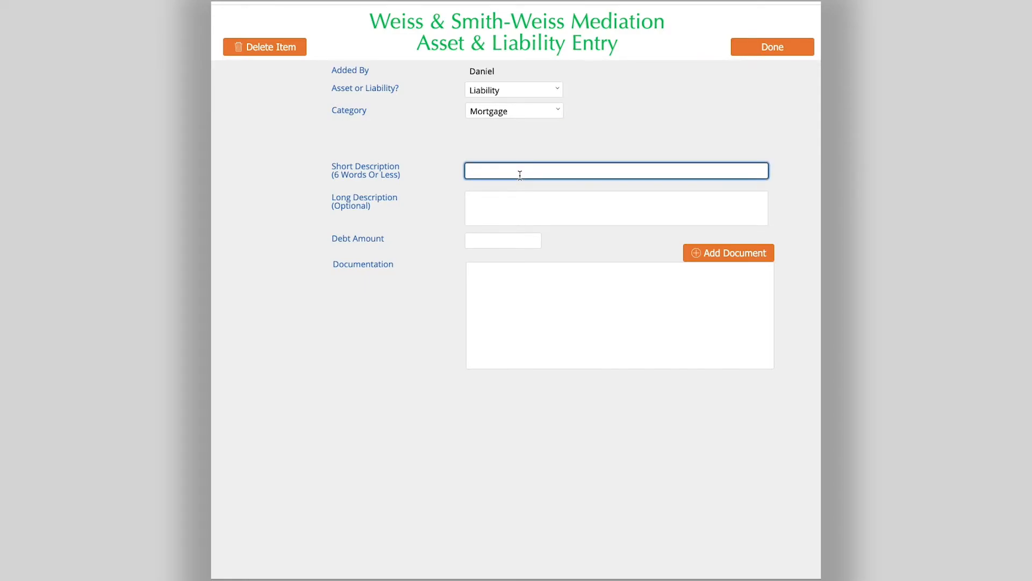
Enter 'Huntington Home Mortgage' as the short description.
{"action": "type", "text": "Huntington Home Mortgage"}
Set the debt amount to $164,000 and submit the mortgage entry.
{"action": "left_click", "coordinate": [501, 208]}
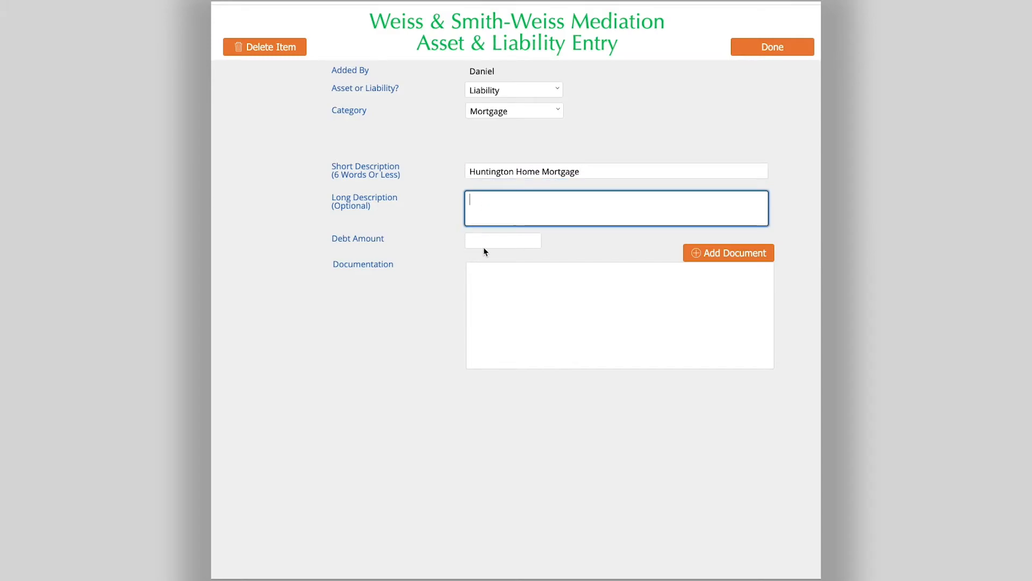
{"action": "left_click", "coordinate": [484, 240]}
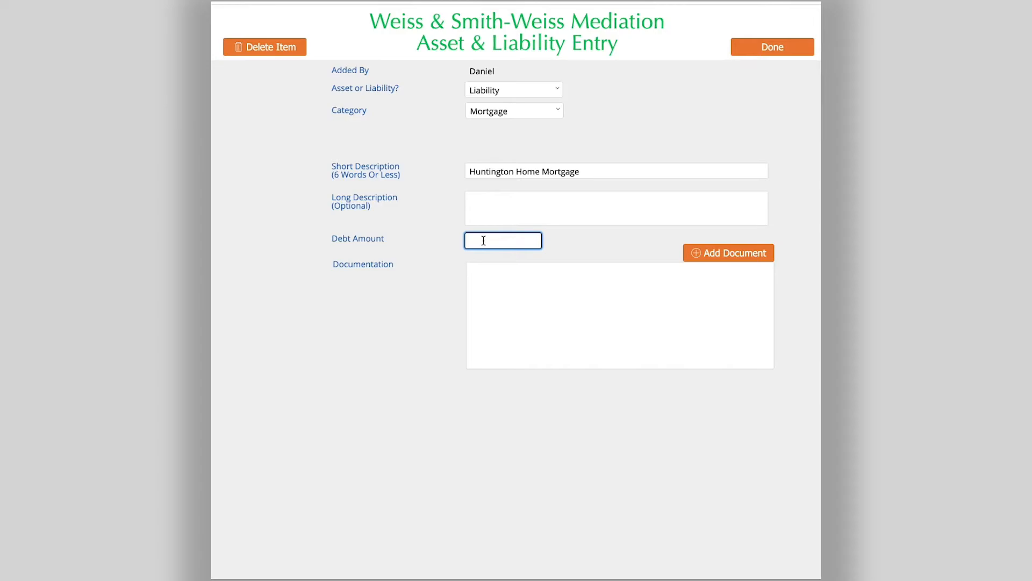
{"action": "type", "text": "164000"}
{"action": "left_click", "coordinate": [579, 258]}
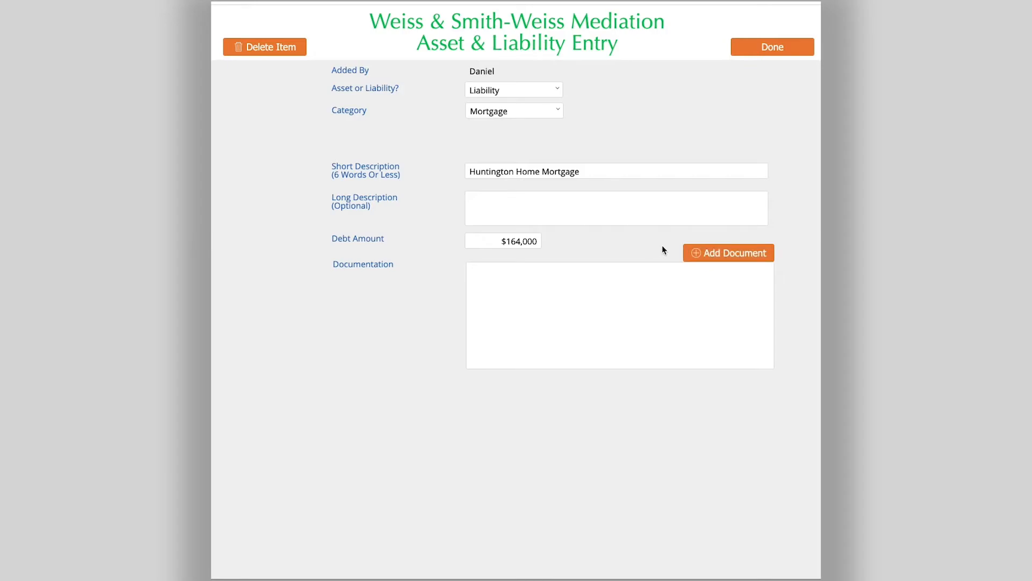
{"action": "left_click", "coordinate": [766, 49]}
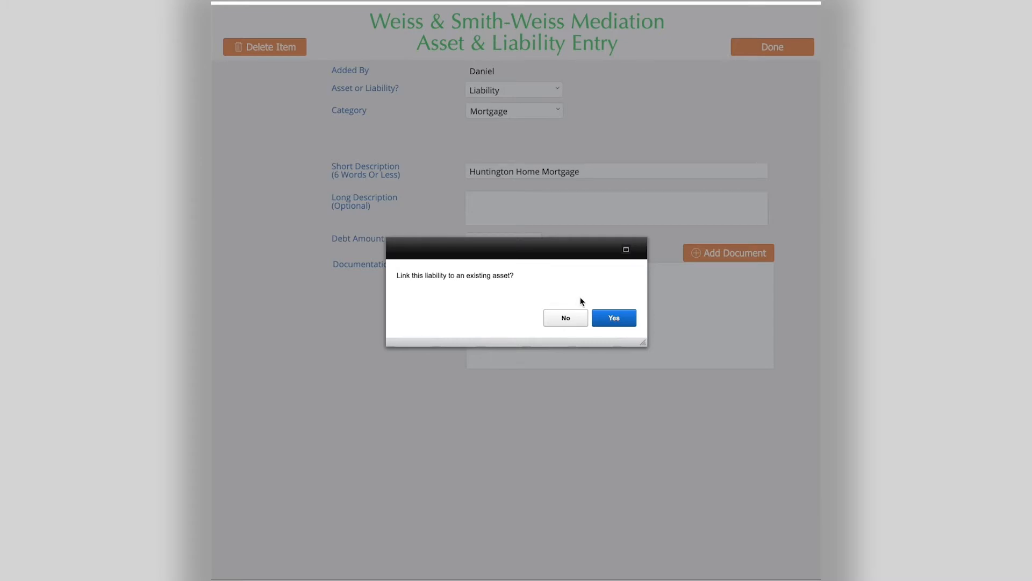
{"action": "left_click", "coordinate": [612, 321]}
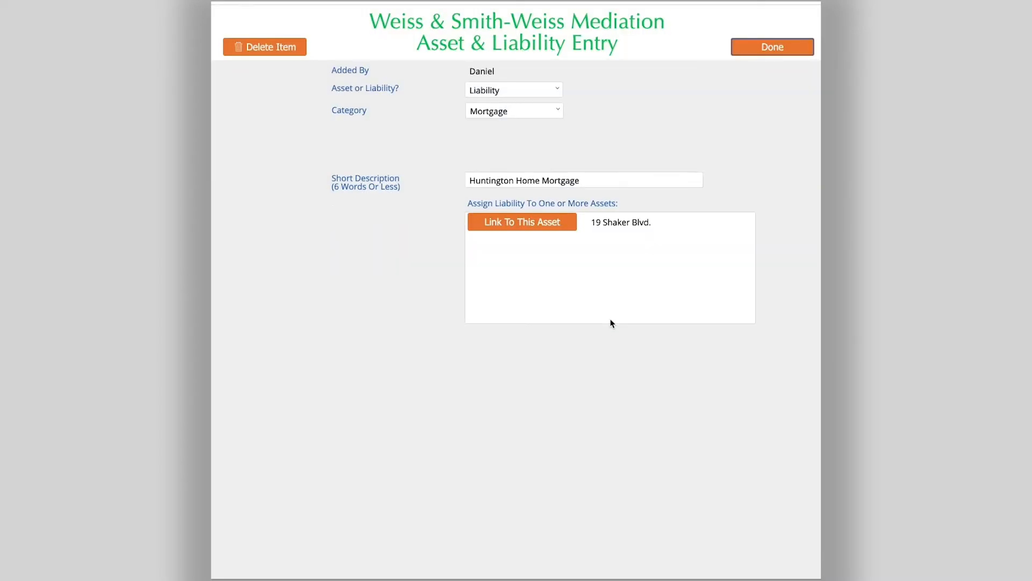
{"action": "left_click", "coordinate": [521, 221]}
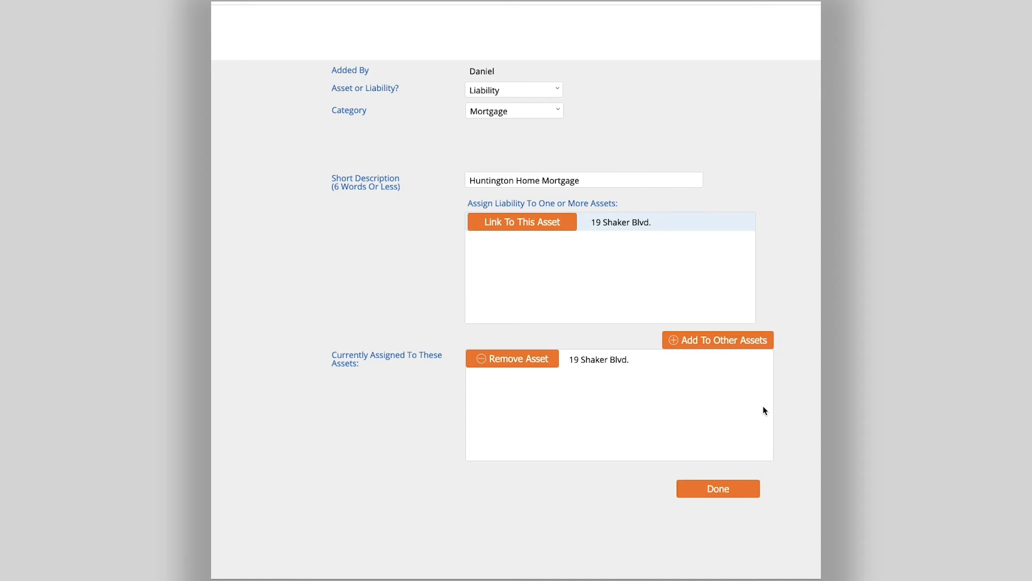
{"action": "left_click", "coordinate": [736, 489]}
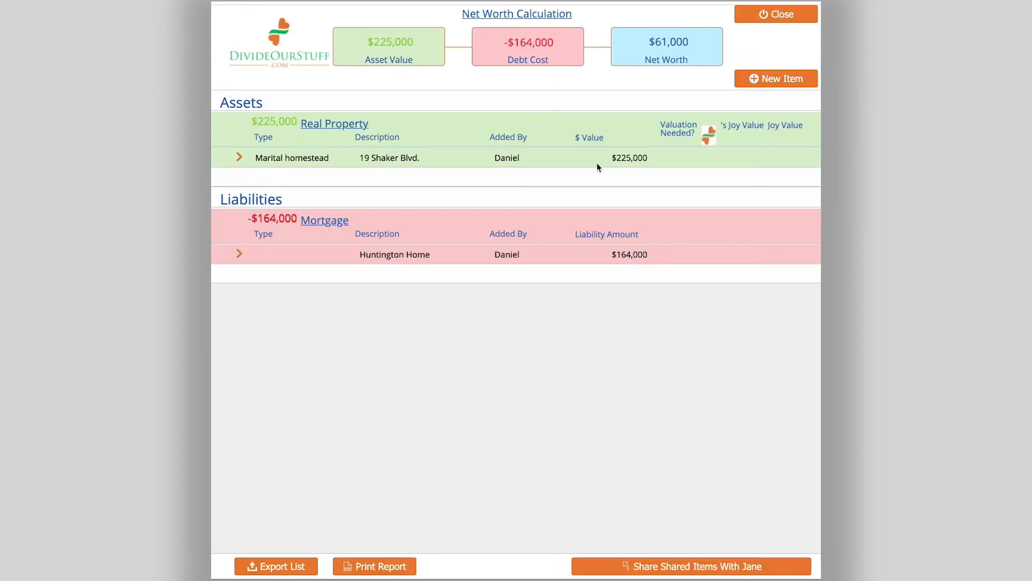